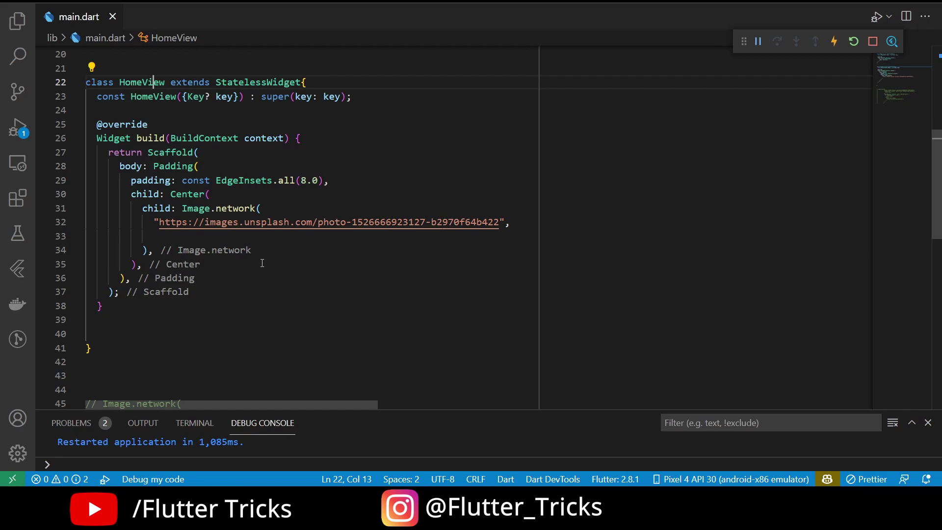
- Place the cursor at the end of the Image.network call in main.dart
left_click(181, 209)
double_click(182, 208)
key("End")
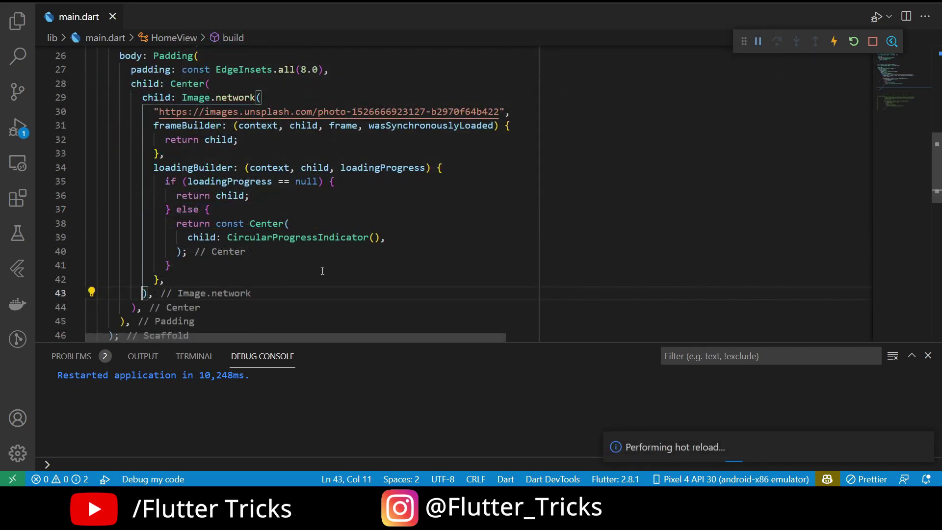
scroll(302, 263, "up", 1)
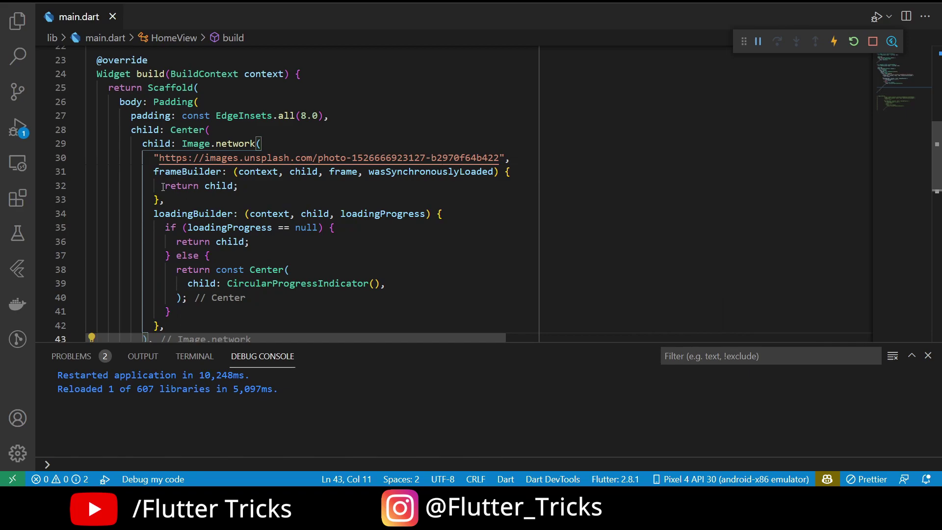
left_click_drag(163, 186, 242, 187)
left_click(242, 188)
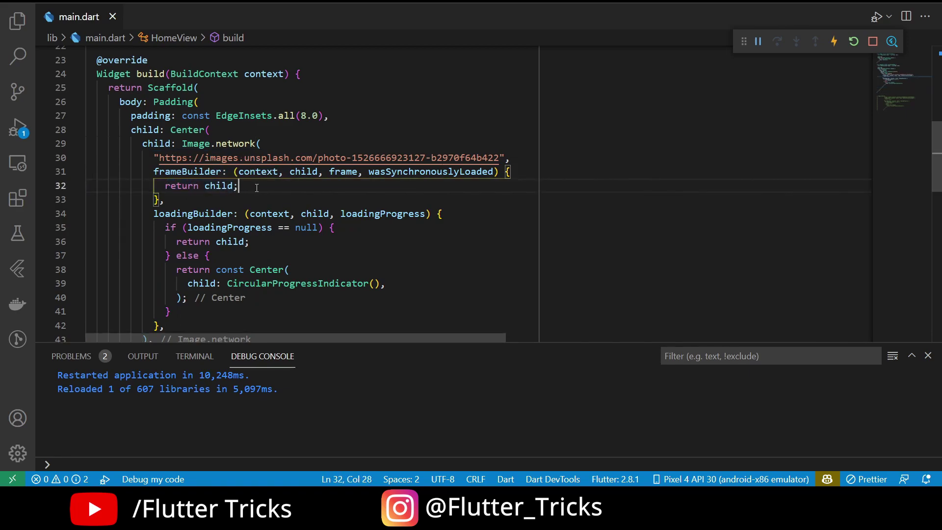
scroll(258, 190, "down", 1)
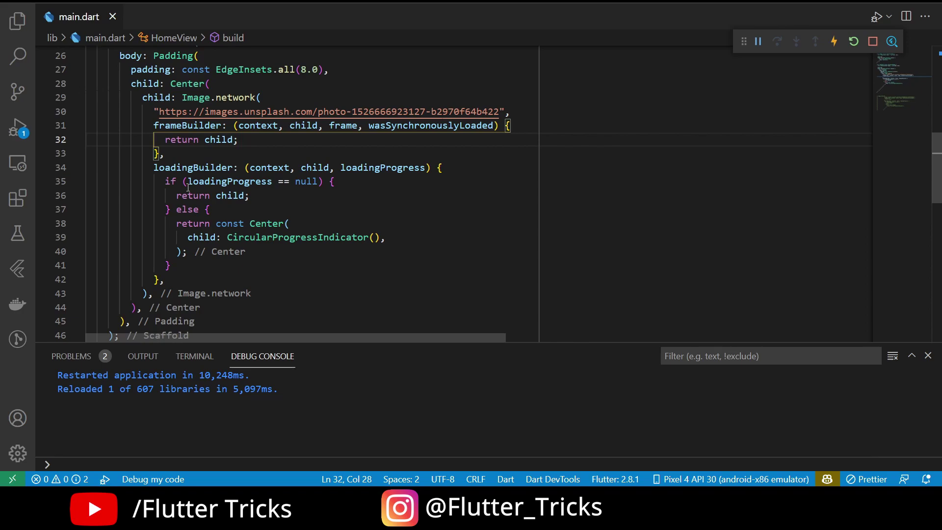
left_click(188, 182)
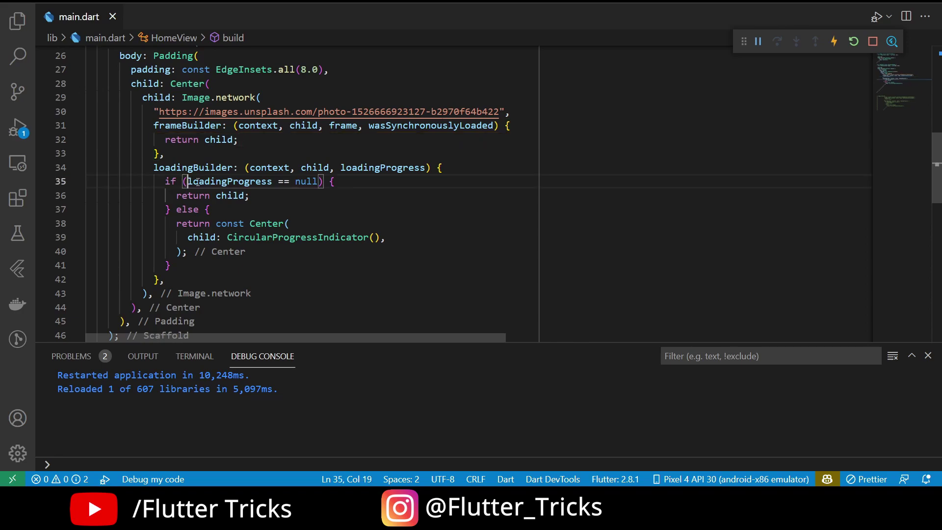
left_click_drag(188, 182, 318, 182)
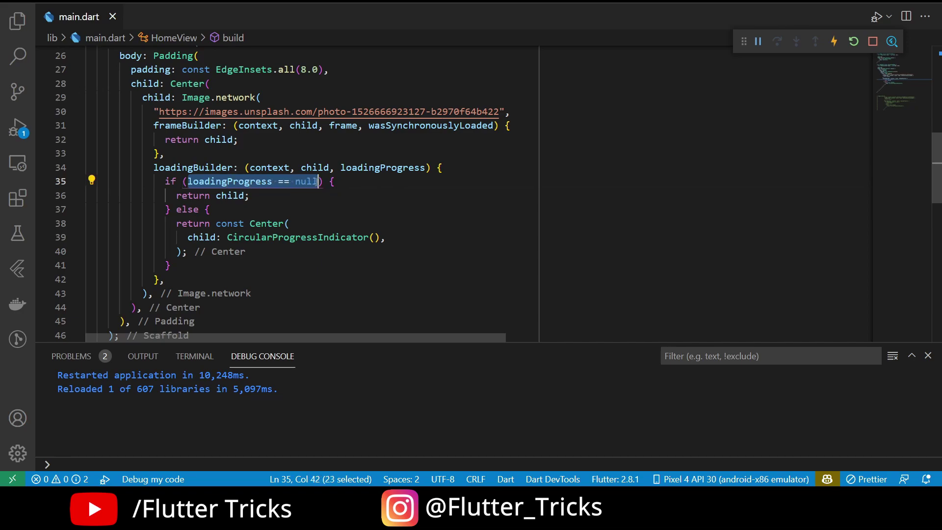
left_click_drag(250, 196, 177, 195)
left_click(272, 197)
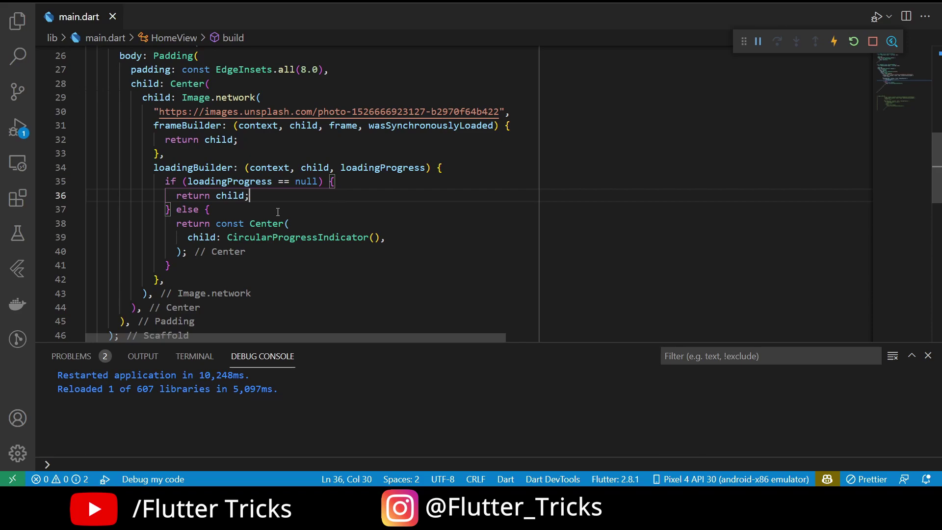
double_click(382, 168)
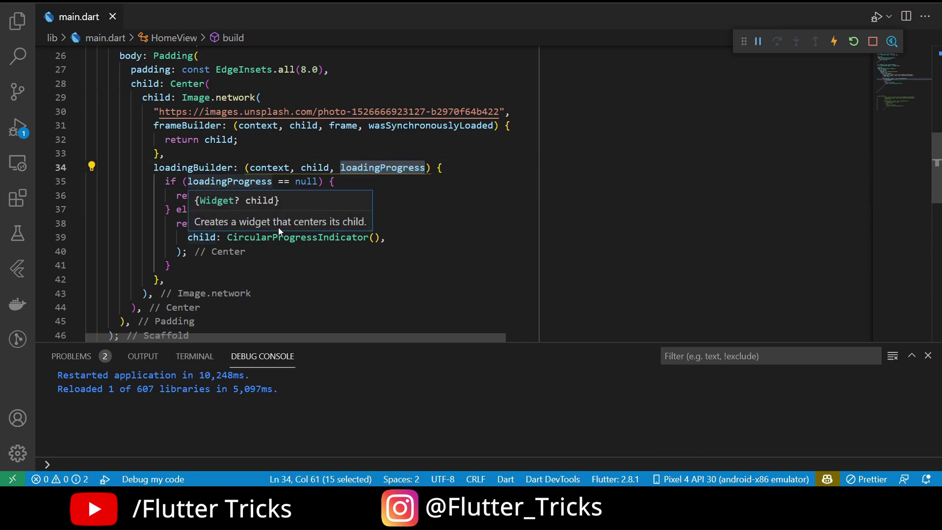
left_click(188, 251)
double_click(259, 223)
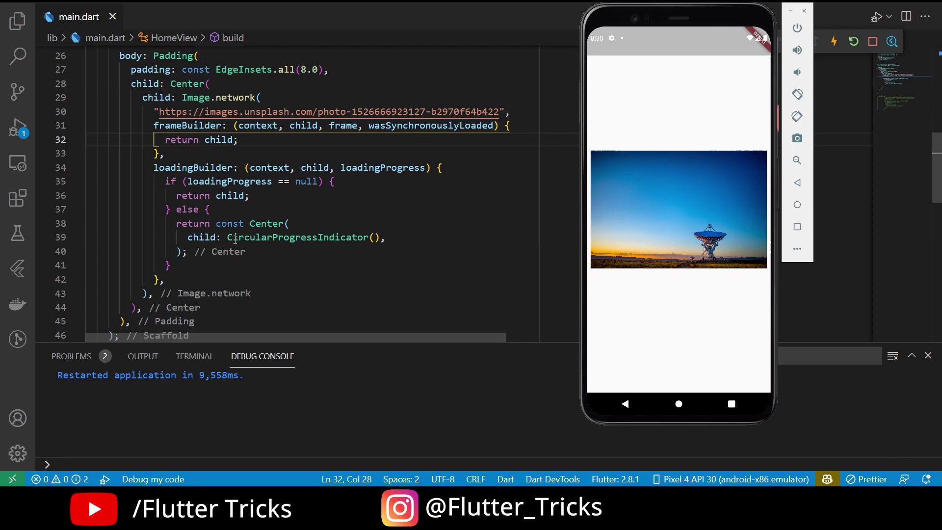
- Select the CircularProgressIndicator on line 39 of main.dart
left_click_drag(226, 237, 381, 238)
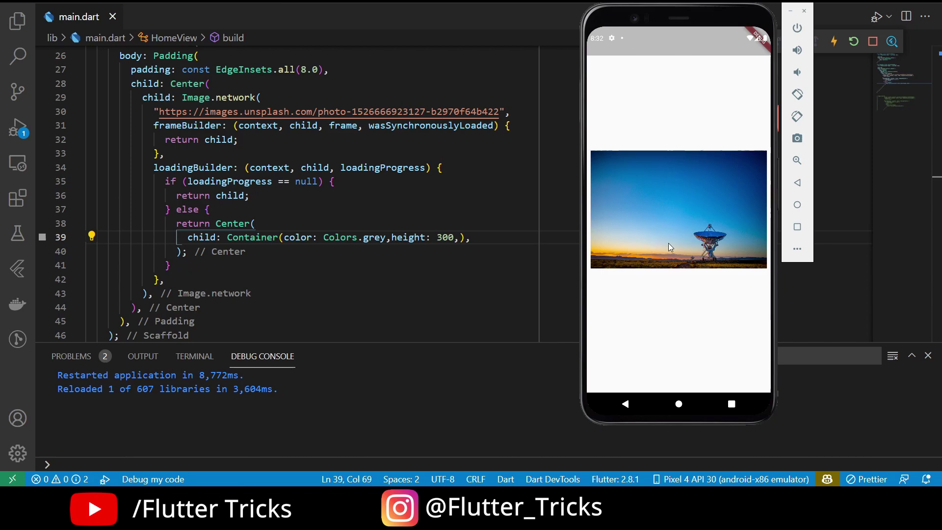
- Bring the VS Code editor back in front of the emulator
left_click(477, 254)
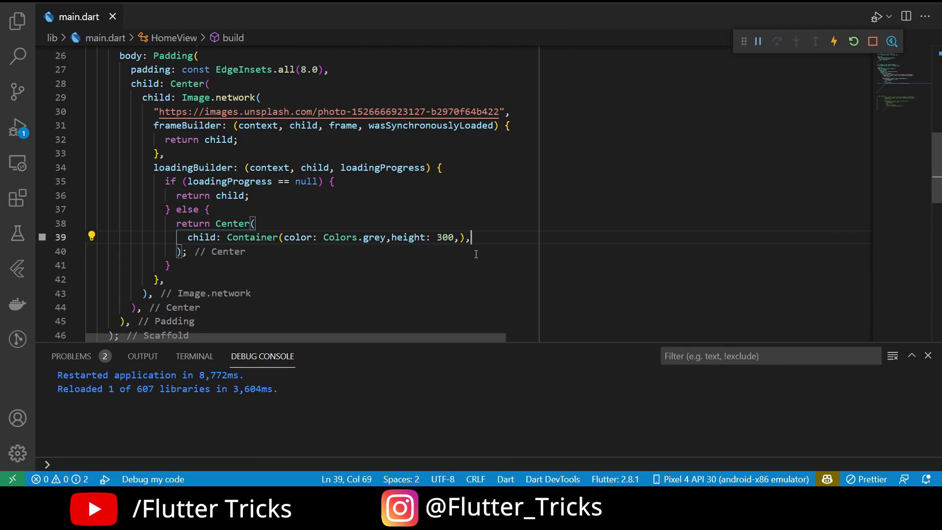